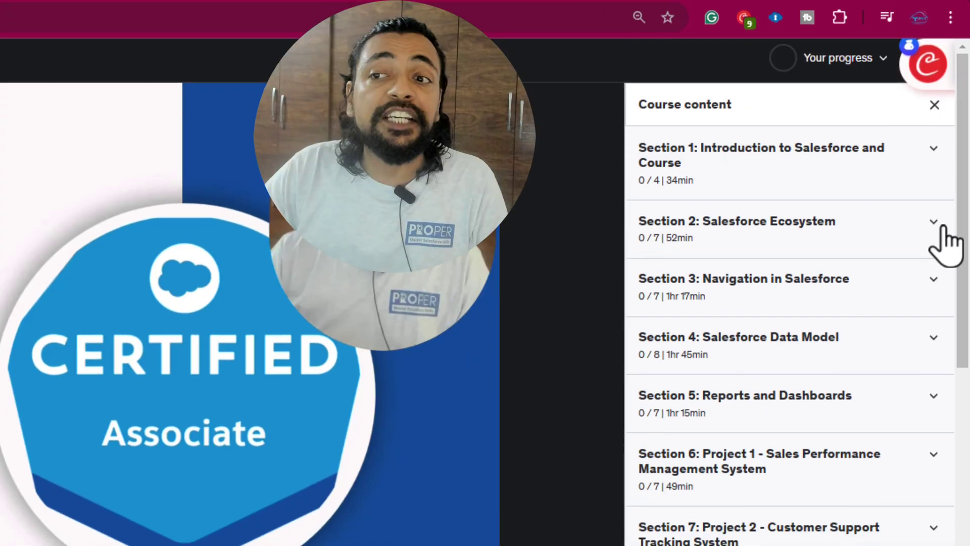
# Peek at the lecture lists of Sections 2, 3 and 4 in turn, collapsing each afterwards
pyautogui.click(903, 263)
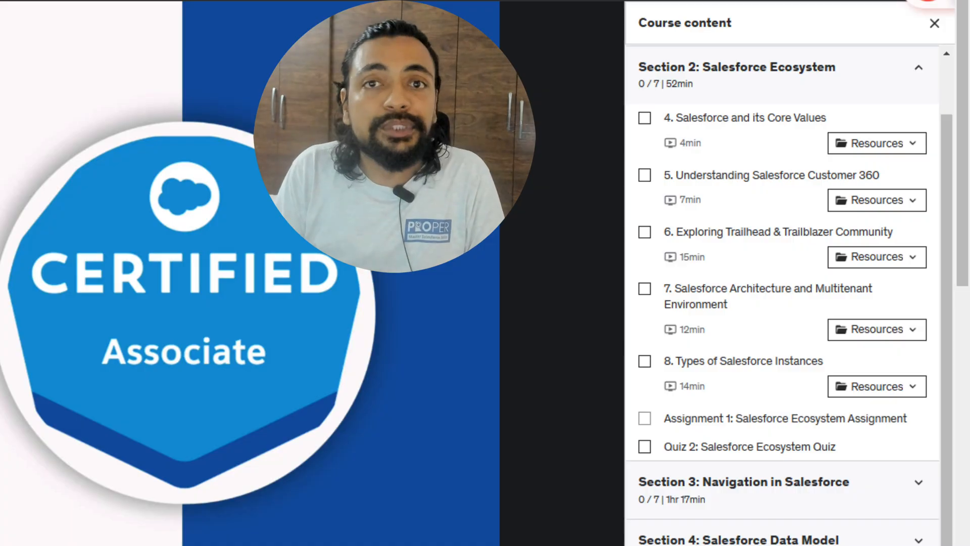
pyautogui.click(920, 68)
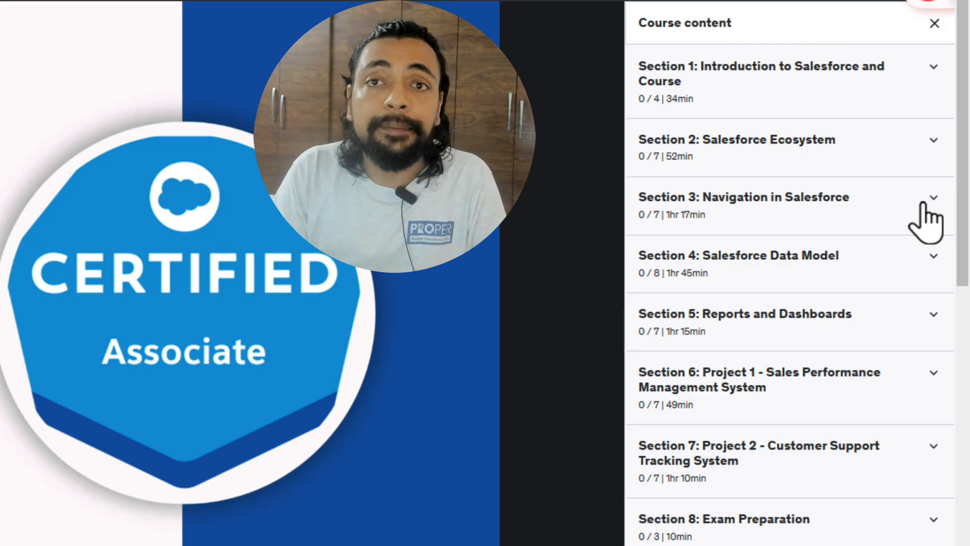
pyautogui.click(933, 199)
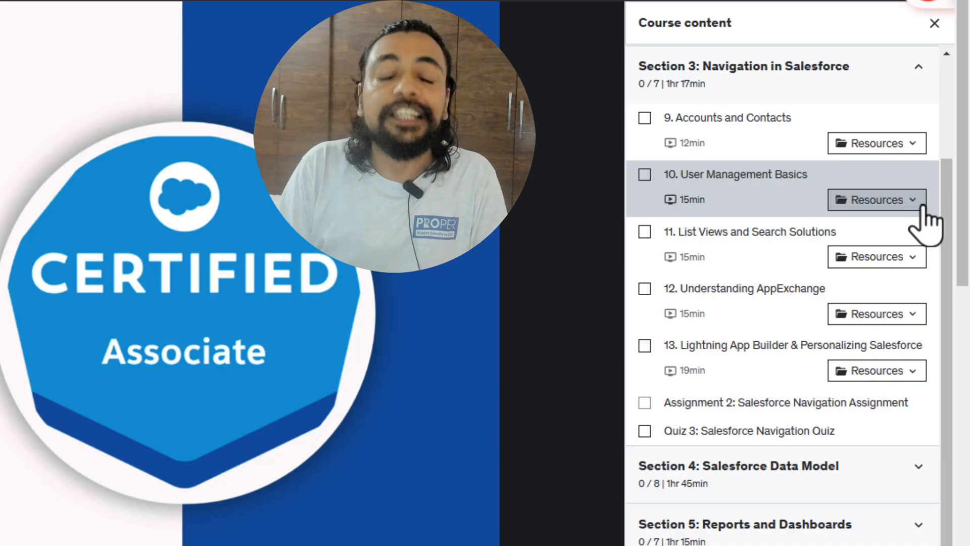
pyautogui.click(919, 73)
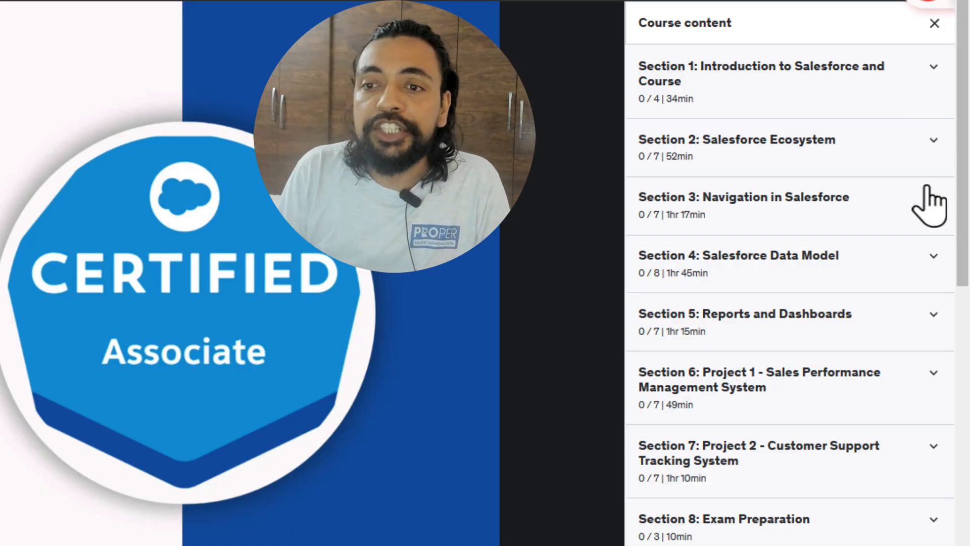
pyautogui.click(934, 255)
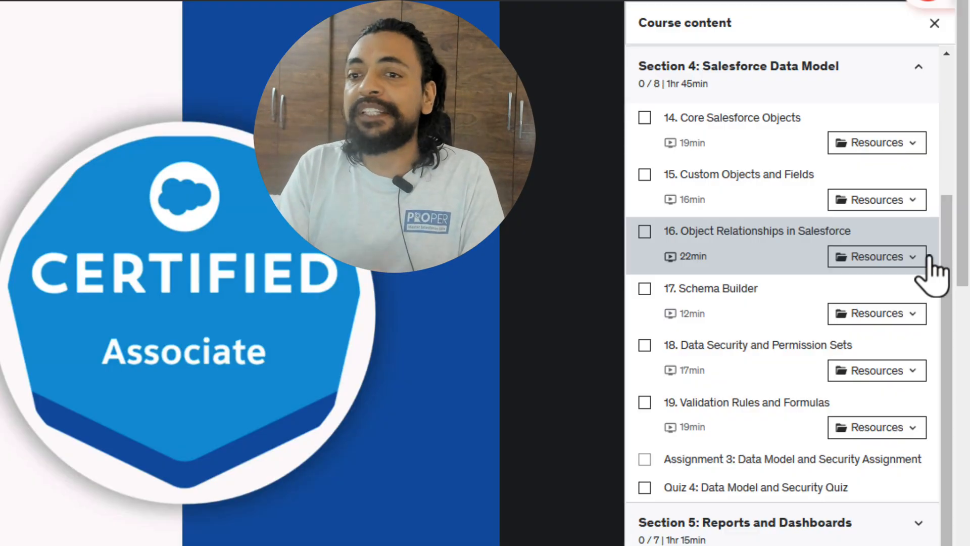
pyautogui.click(919, 67)
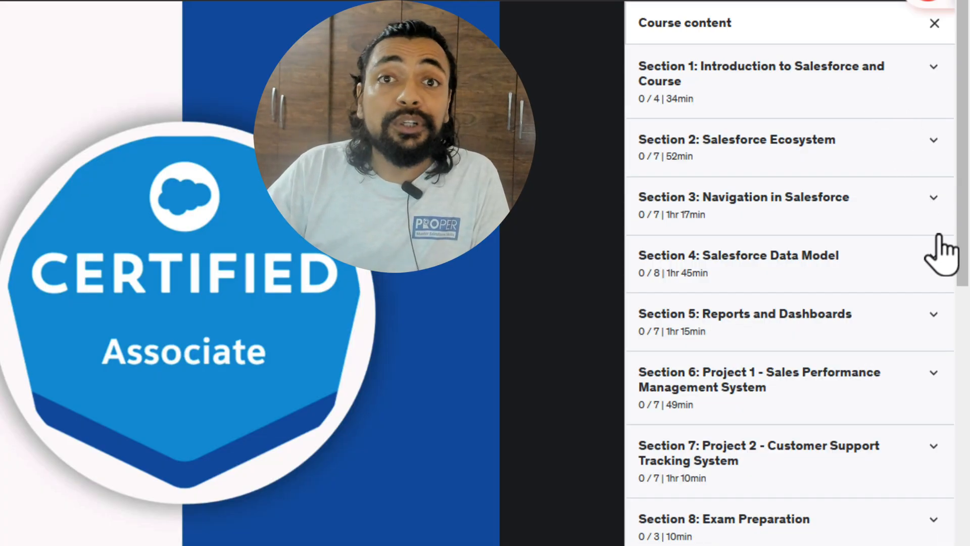
# Reopen Section 2 and load 'Assignment 1: Salesforce Ecosystem Assignment' in the player
pyautogui.click(934, 322)
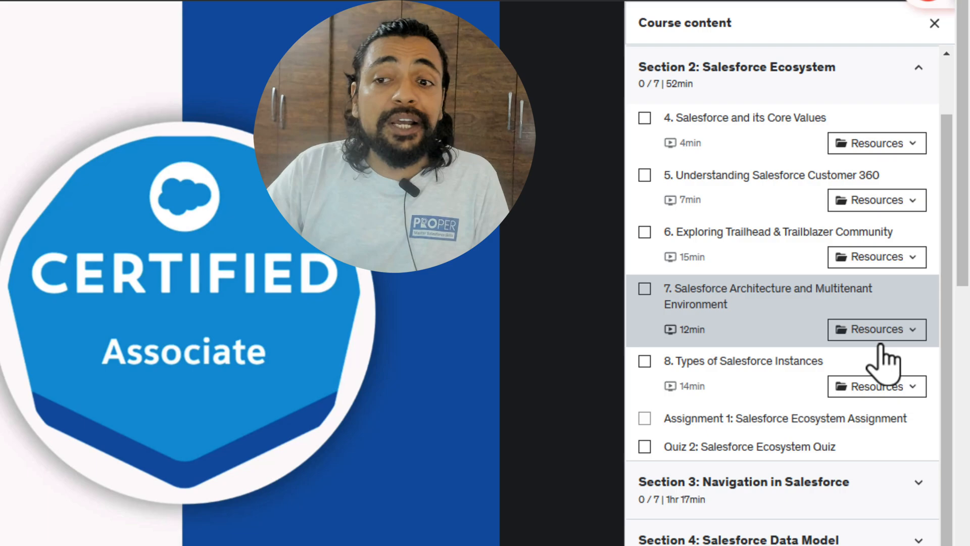
pyautogui.click(768, 420)
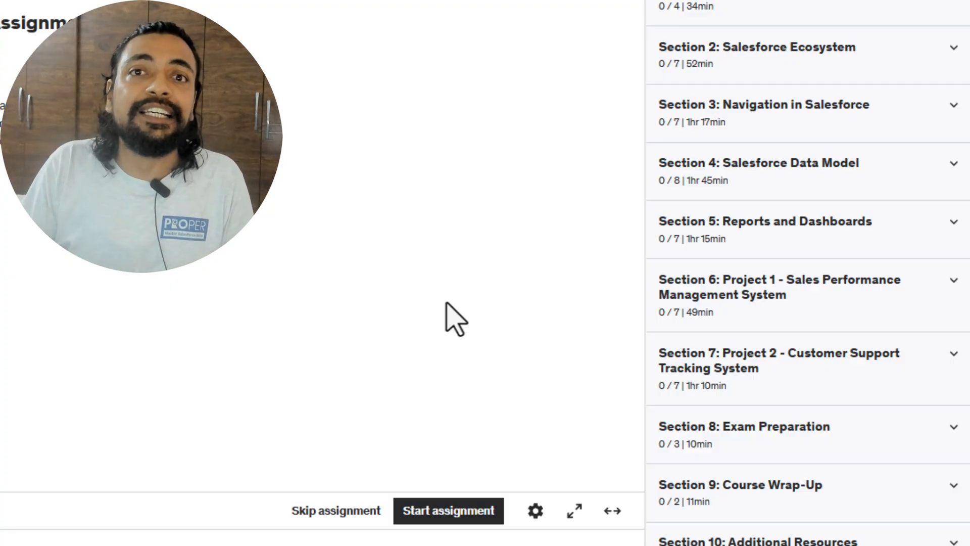
# Expand Section 8: Exam Preparation to list its exam tips lecture and two practice tests
pyautogui.click(804, 363)
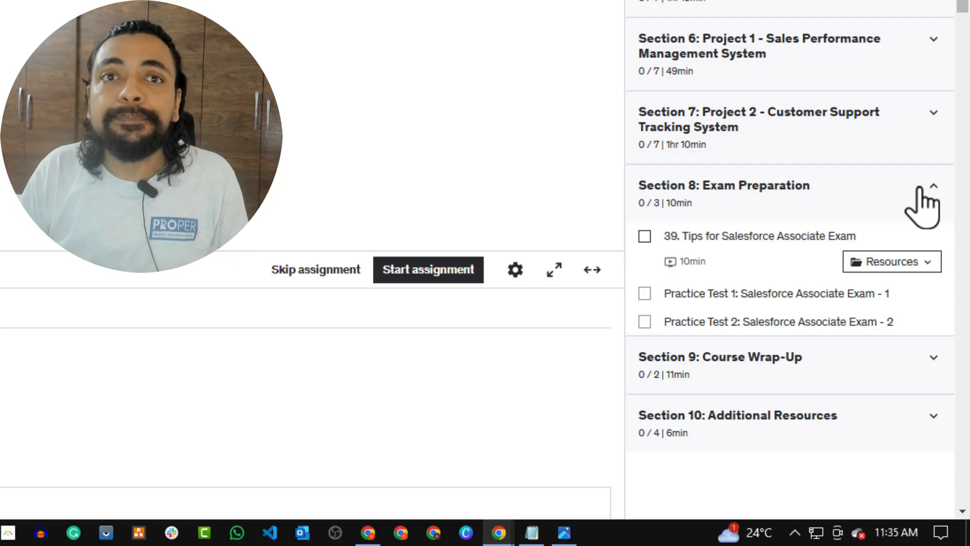
# Expand Section 9's wrap-up lectures, then Section 10: Additional Resources
pyautogui.click(934, 186)
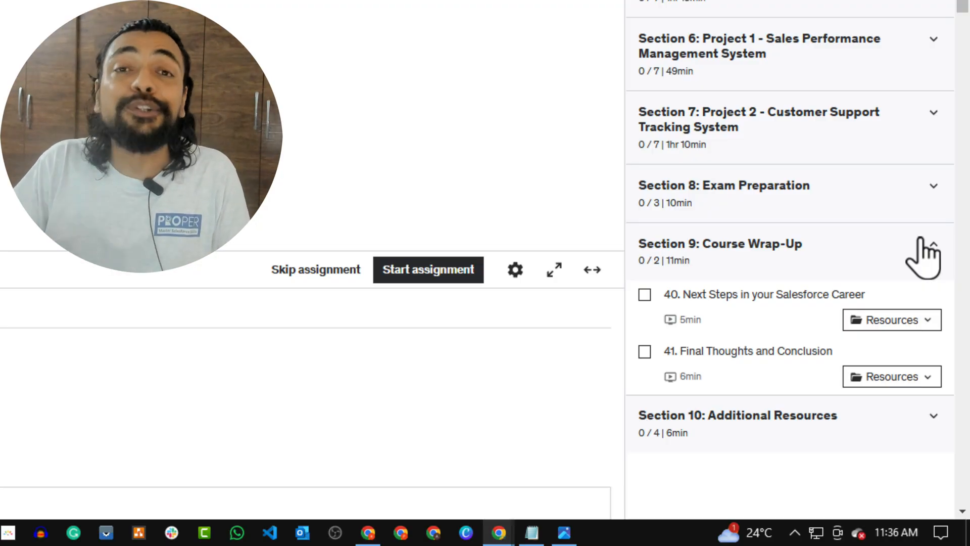
pyautogui.click(926, 250)
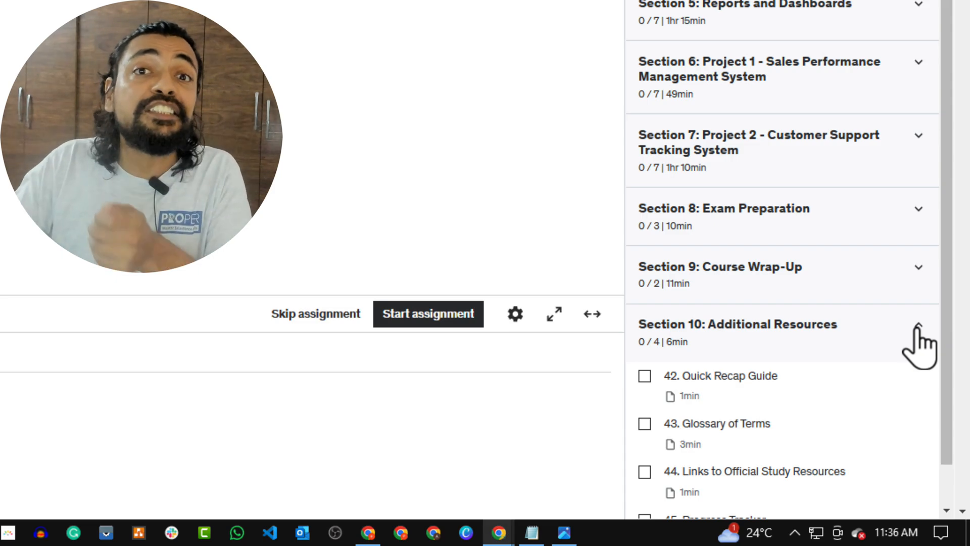
pyautogui.scroll(-1, 944, 292)
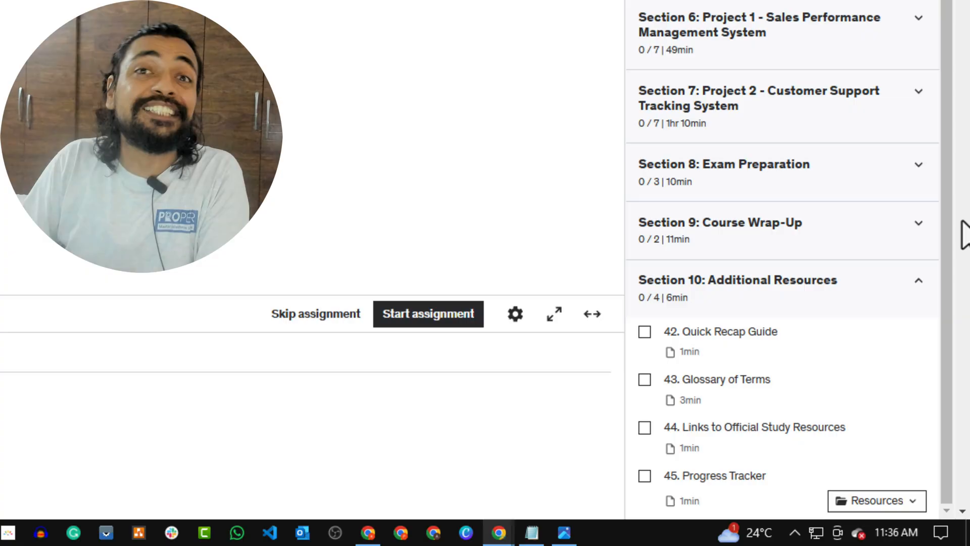
pyautogui.click(918, 279)
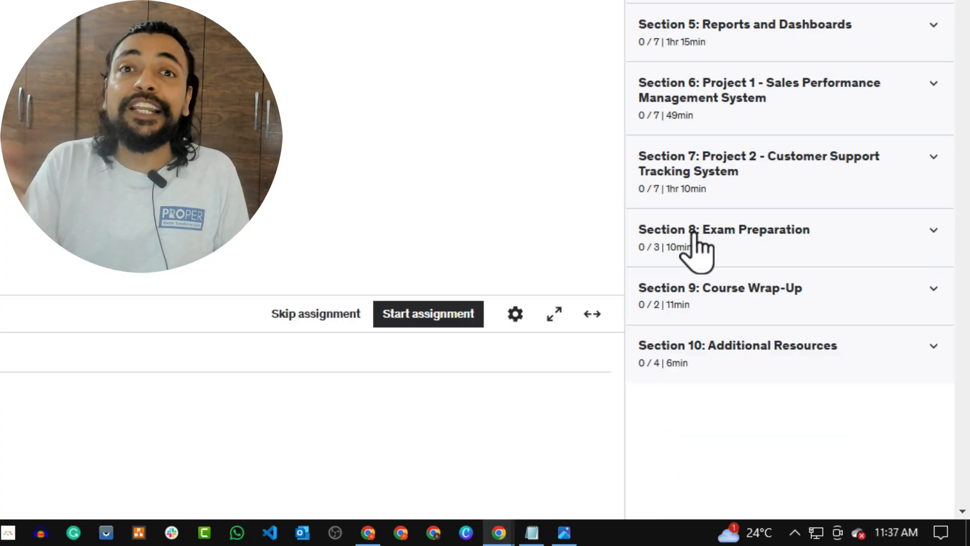